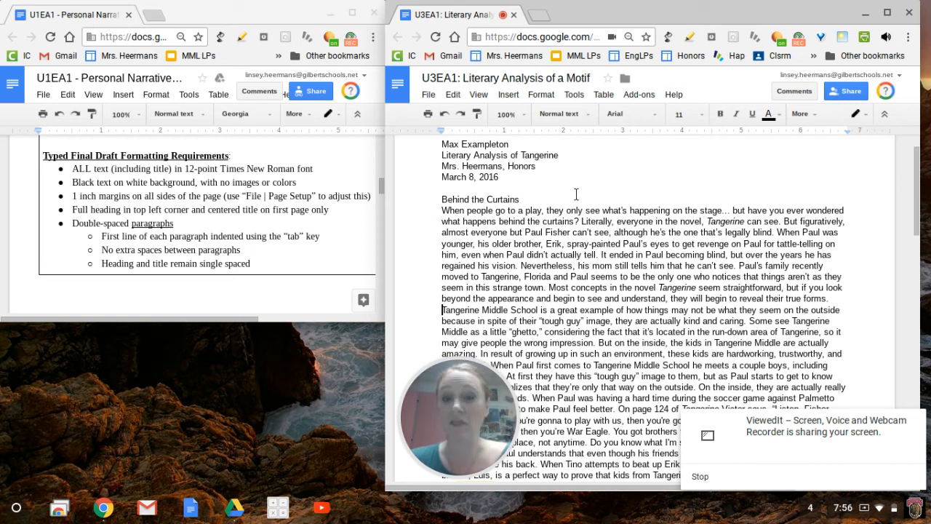
Step: Review the essay's heading lines, title and first paragraph, and the font requirement in the formatting requirements document
left_click_drag(438, 144, 511, 146)
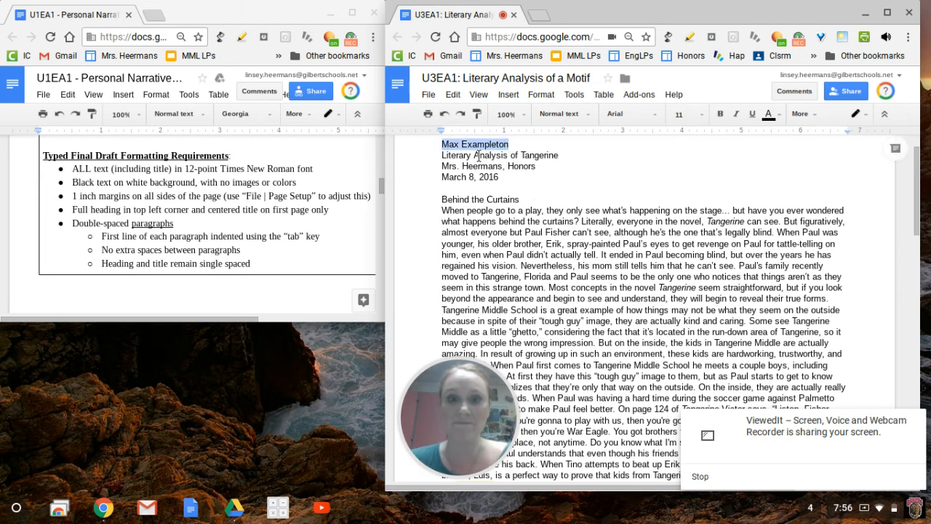
left_click(475, 155)
double_click(474, 154)
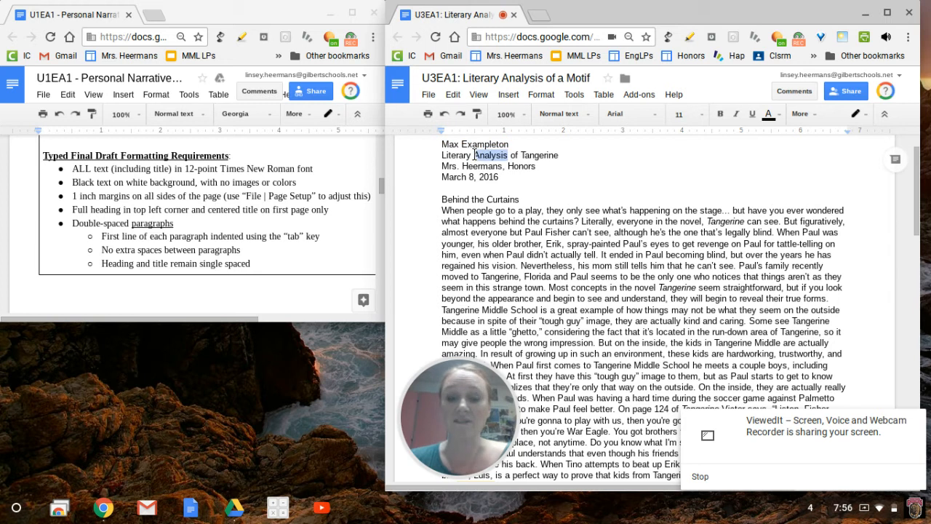
left_click(441, 168)
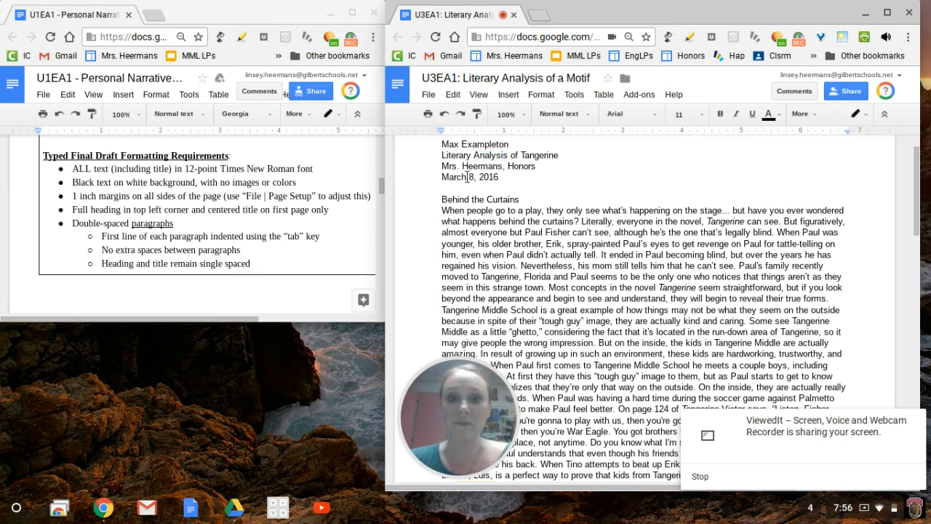
left_click_drag(442, 176, 502, 176)
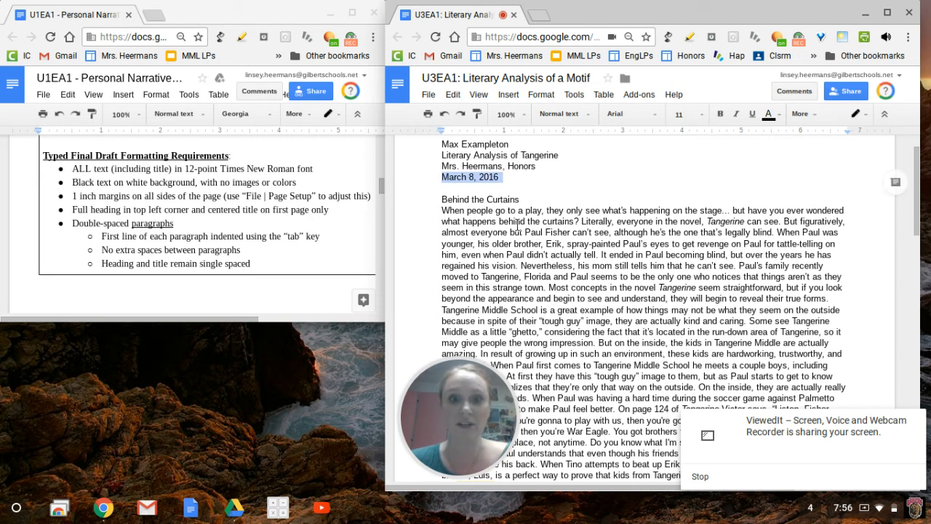
left_click(483, 198)
triple_click(482, 197)
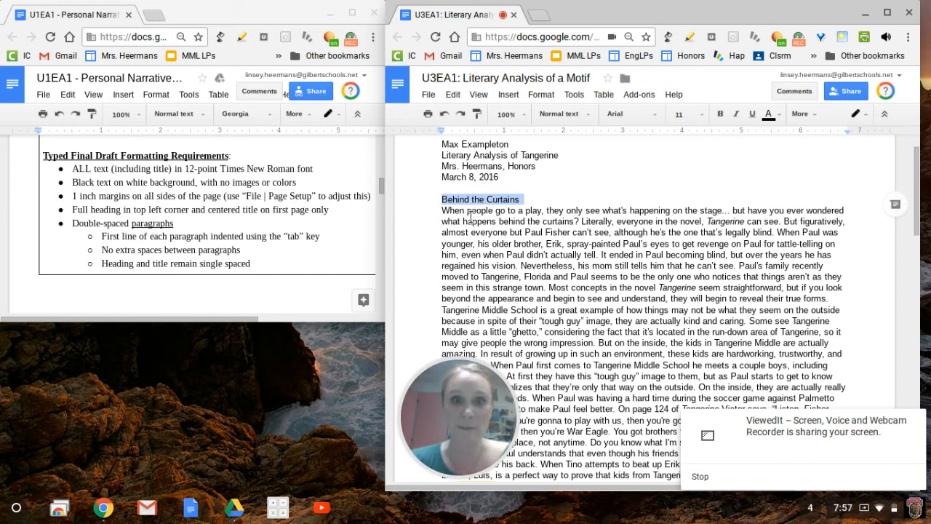
left_click(473, 220)
left_click_drag(441, 210, 564, 304)
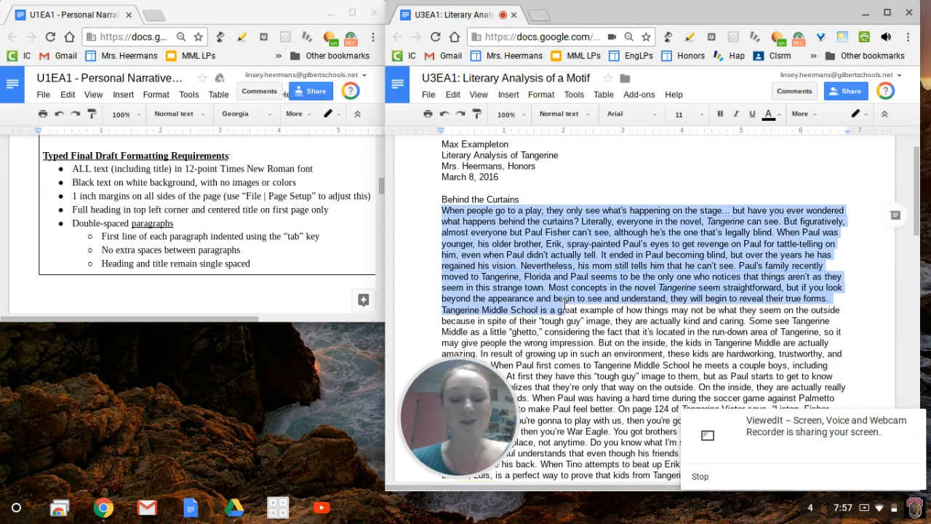
left_click(532, 265)
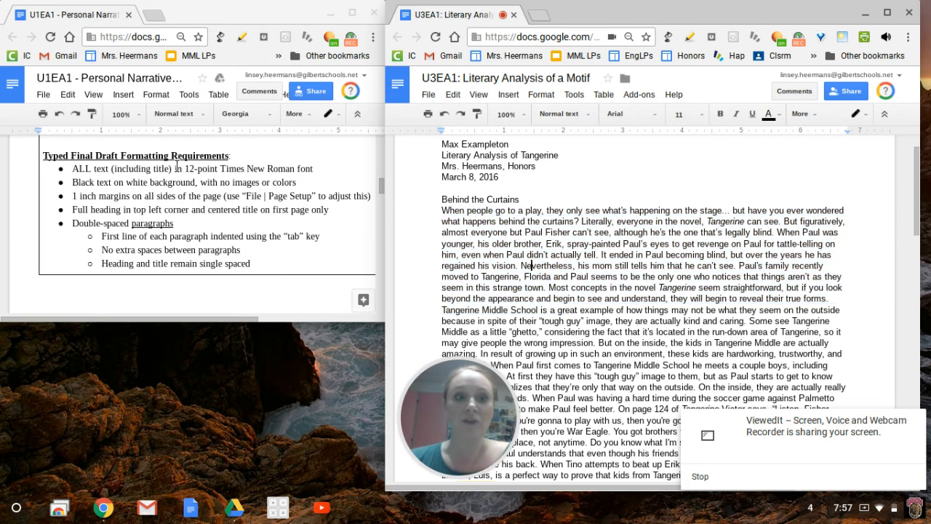
double_click(177, 168)
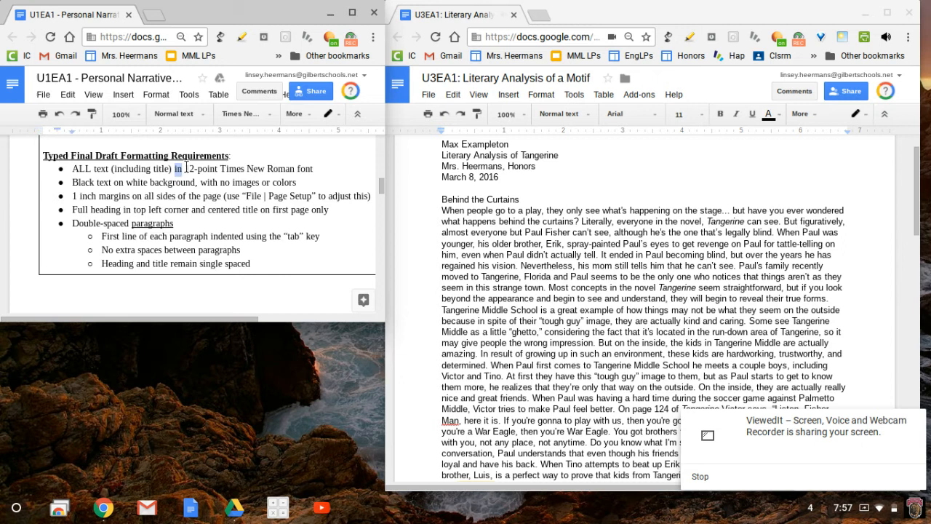
Step: Change the font of the entire essay, including heading and title, to Times New Roman
left_click(491, 225)
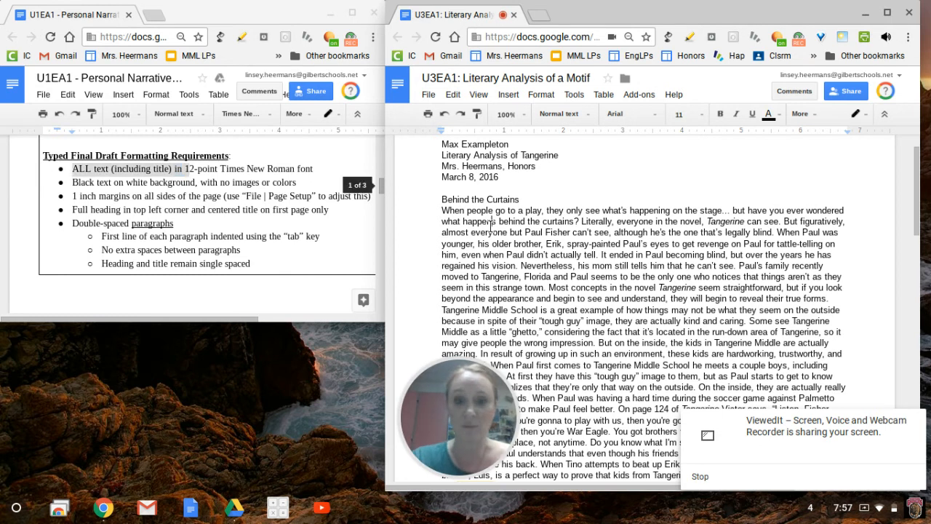
key("ctrl+a")
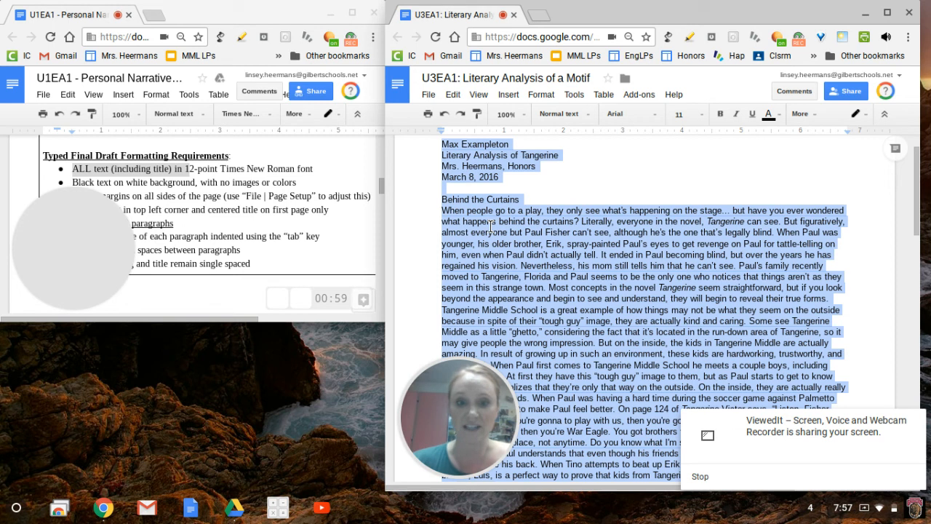
left_click(657, 118)
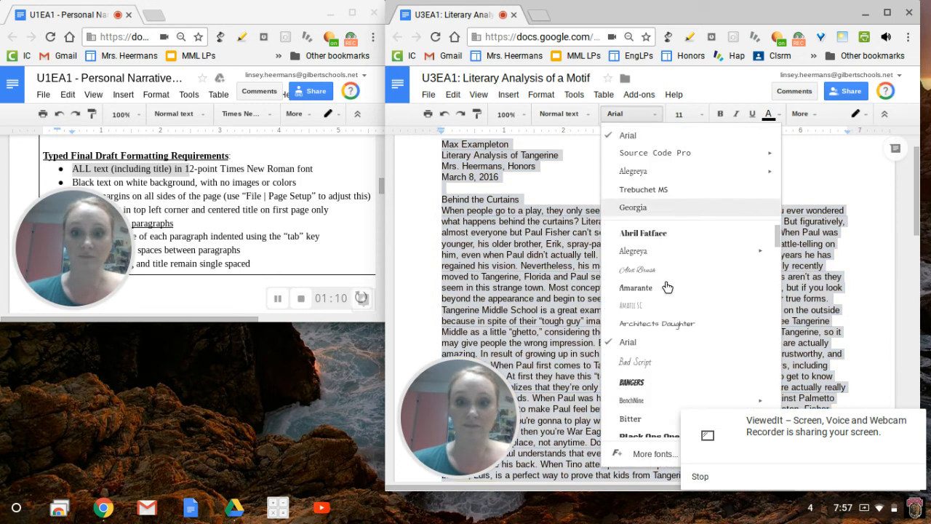
scroll(667, 287, "down", 5)
scroll(666, 288, "down", 8)
scroll(667, 288, "down", 1)
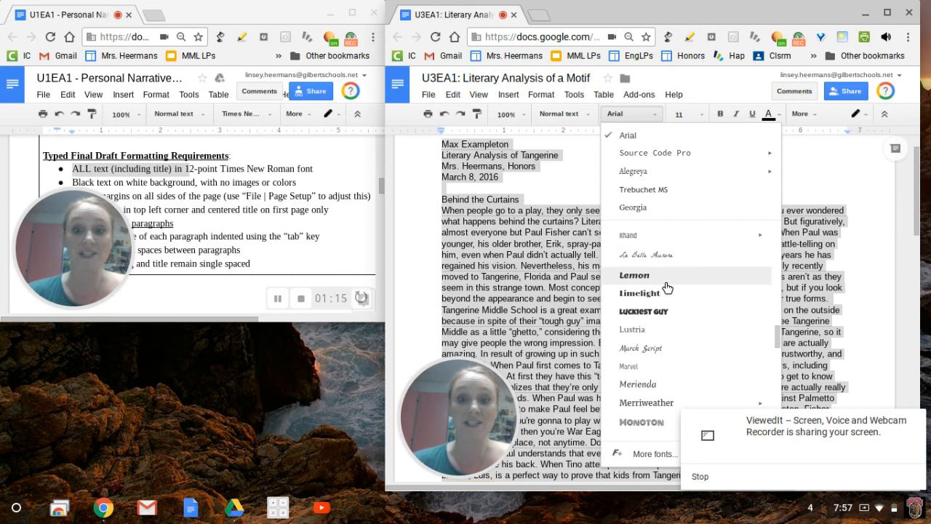
scroll(667, 288, "down", 10)
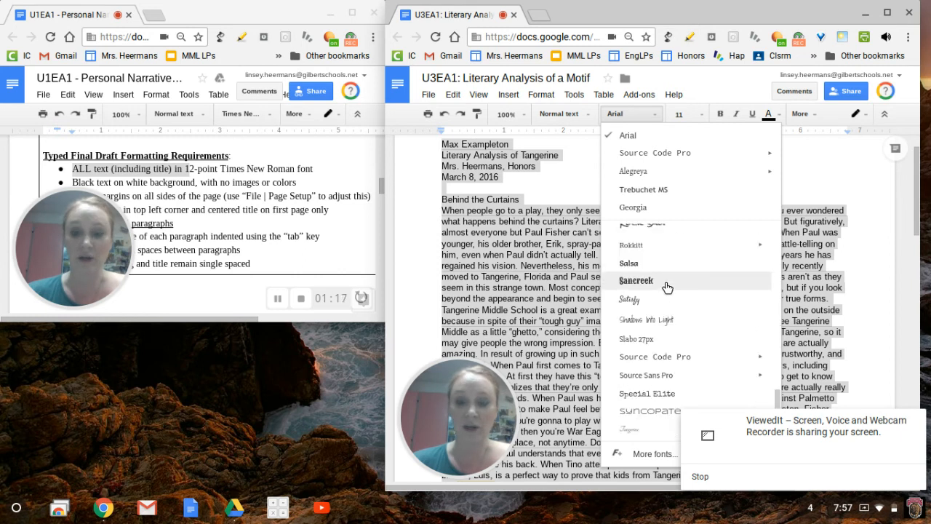
scroll(667, 288, "up", 1)
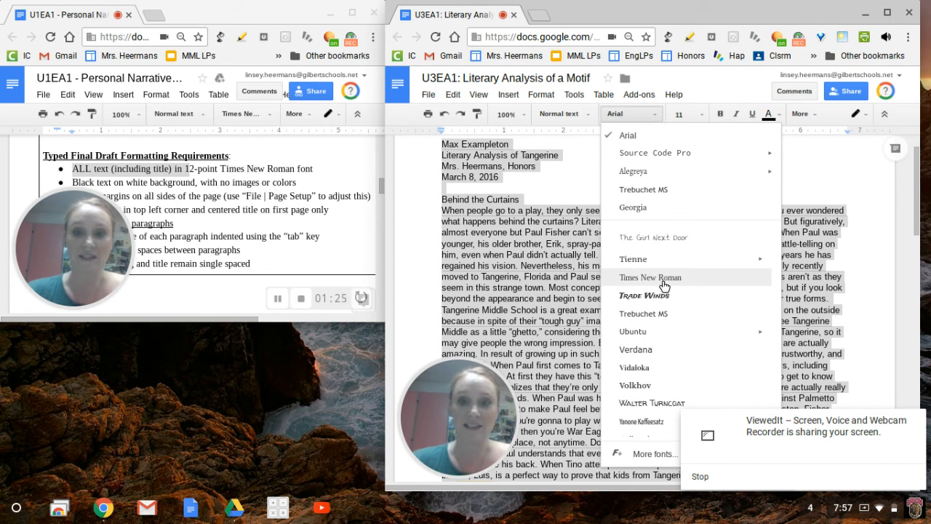
left_click(653, 279)
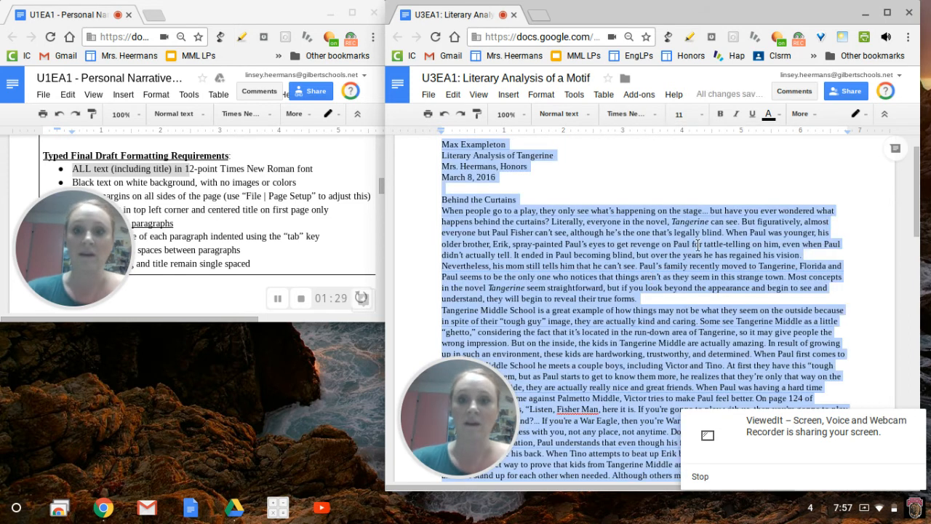
Step: Set the font size of the entire essay to 12
left_click(703, 116)
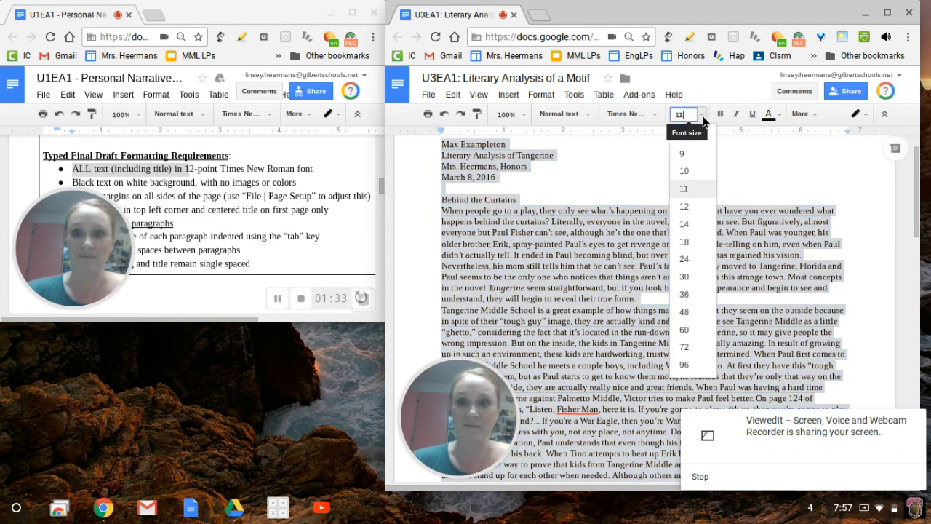
left_click(689, 207)
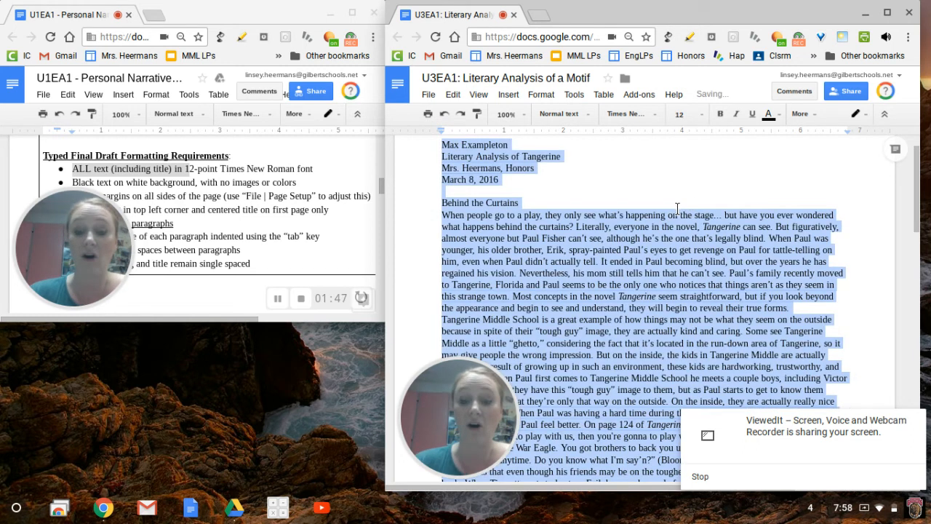
left_click(610, 246)
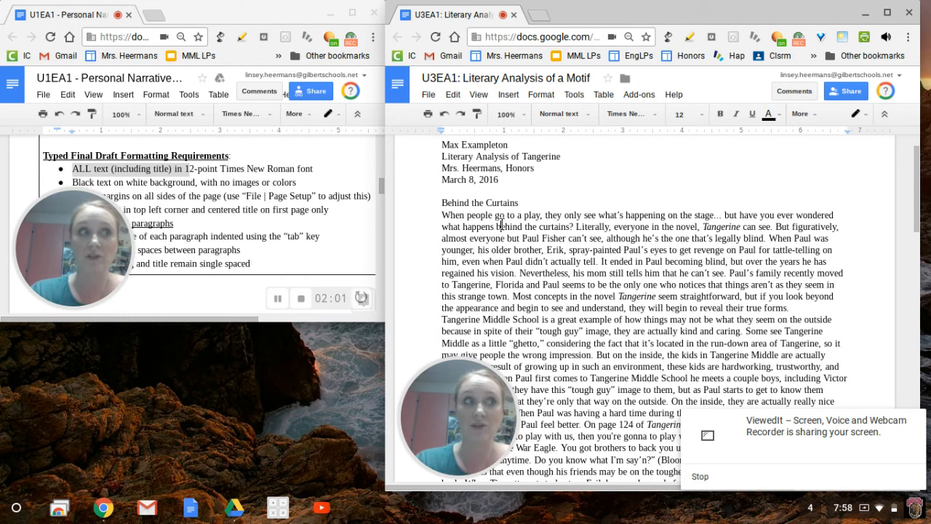
Step: Set the text color of the whole essay to black
key("ctrl+a")
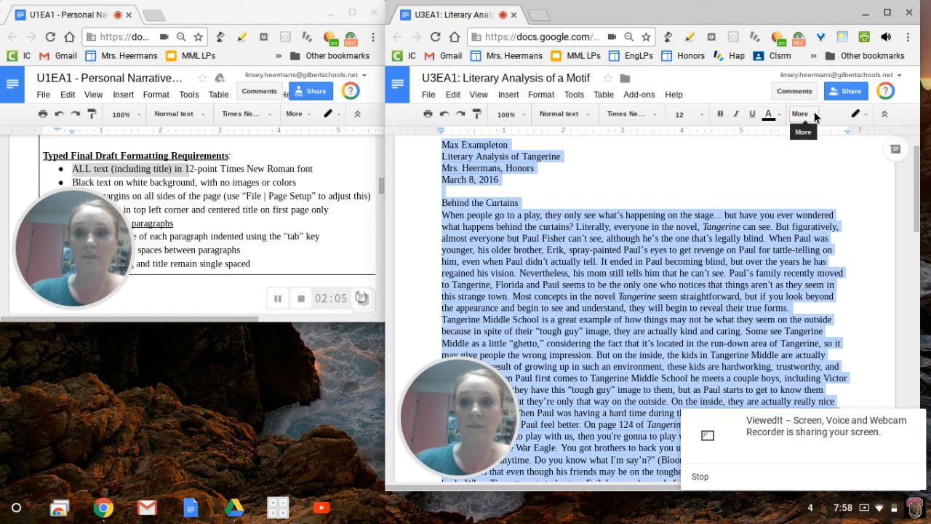
left_click(777, 115)
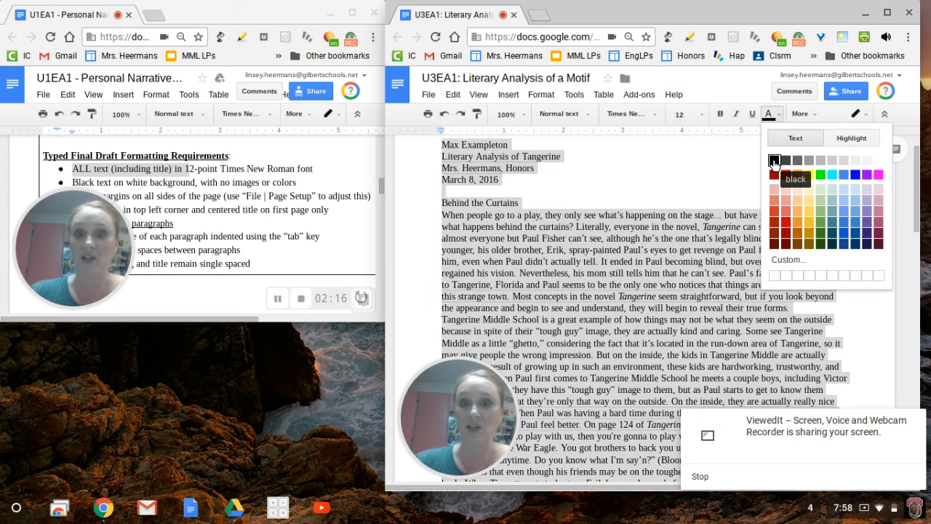
left_click(773, 162)
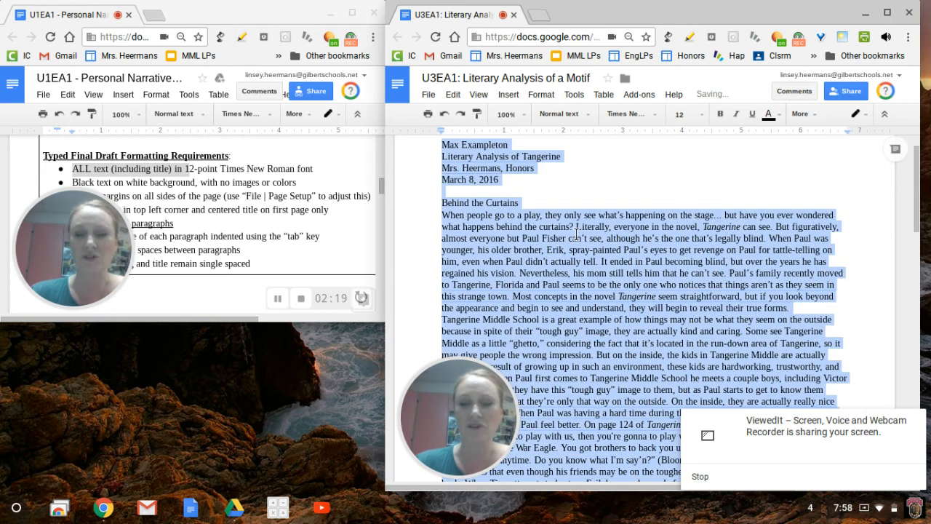
left_click(528, 226)
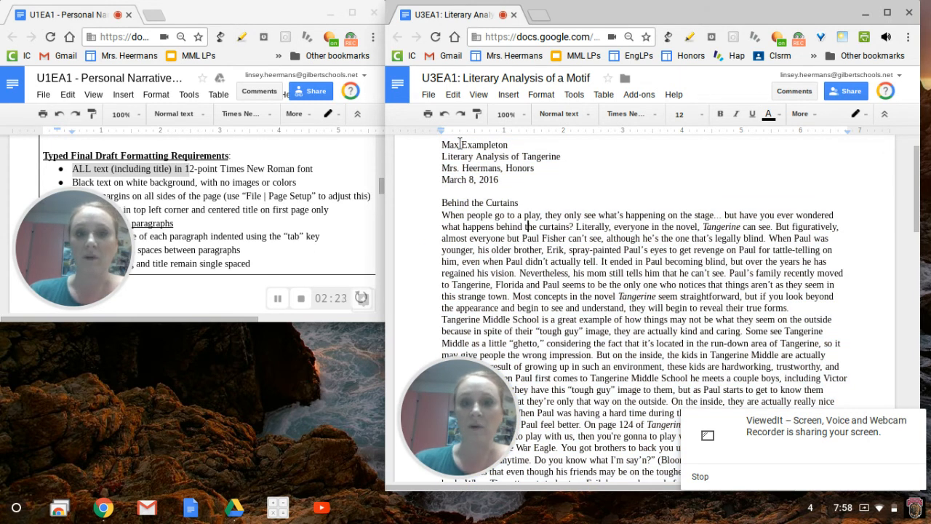
left_click(428, 96)
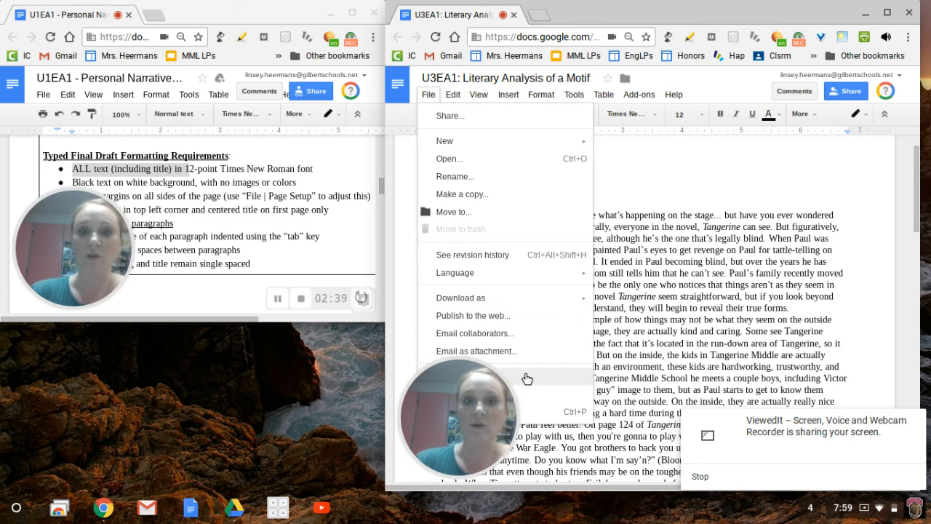
left_click(698, 278)
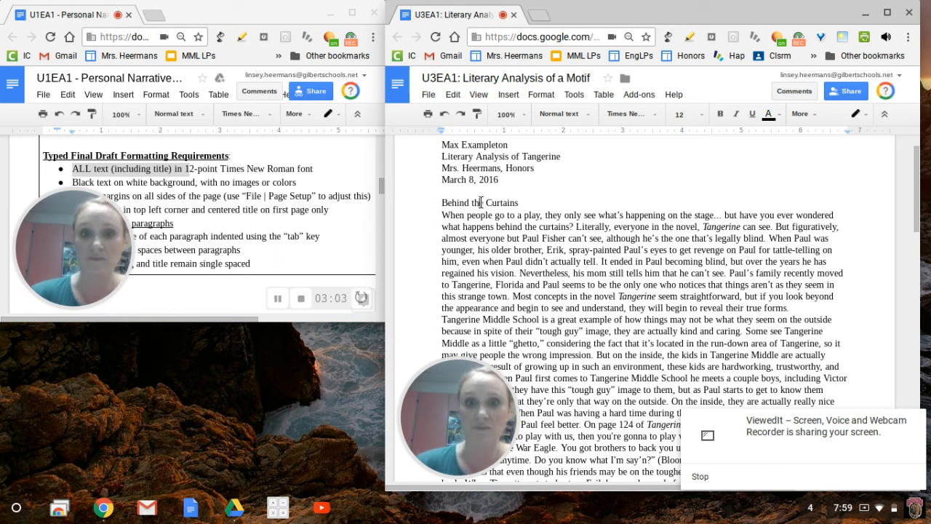
Step: Center the title "Behind the Curtains" on its line
double_click(480, 203)
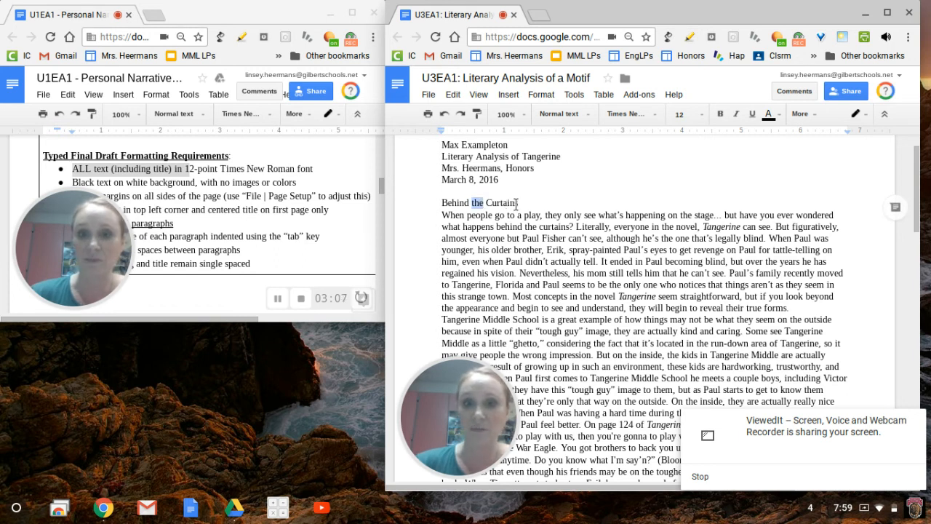
left_click(487, 203)
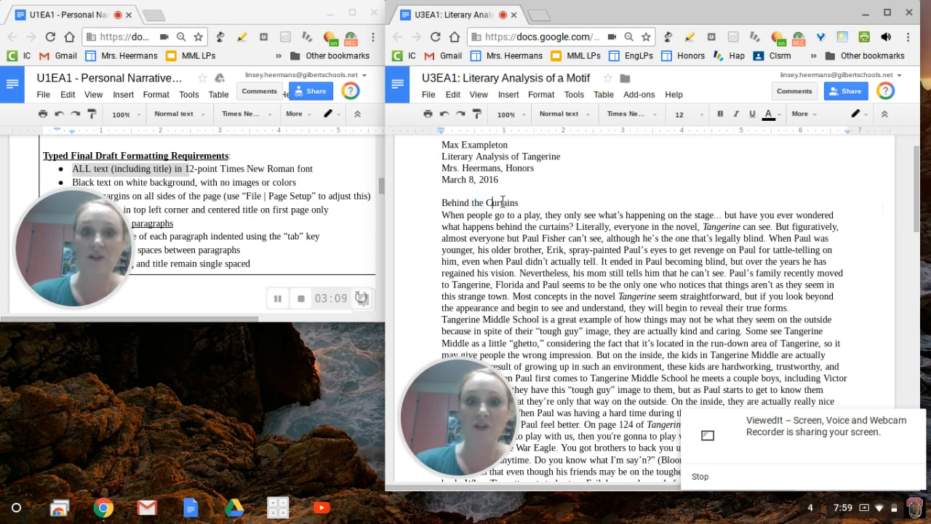
triple_click(500, 203)
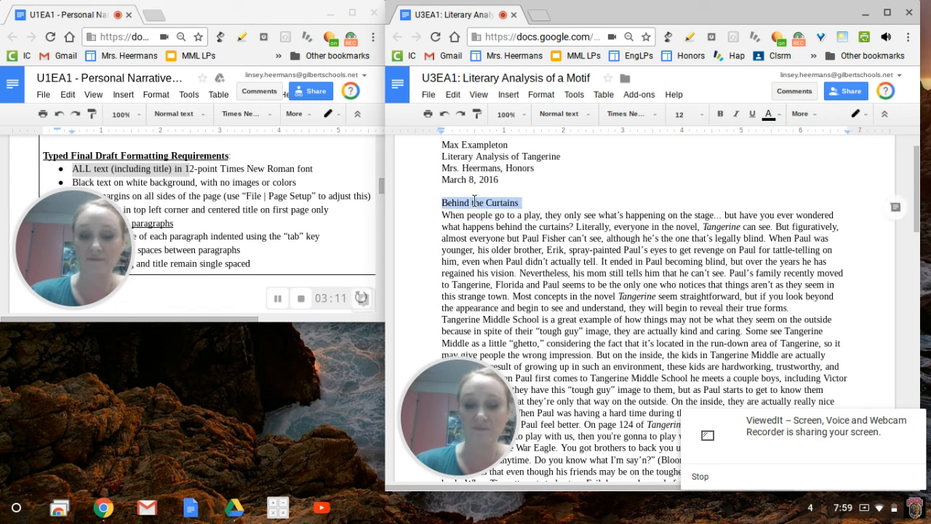
left_click(814, 118)
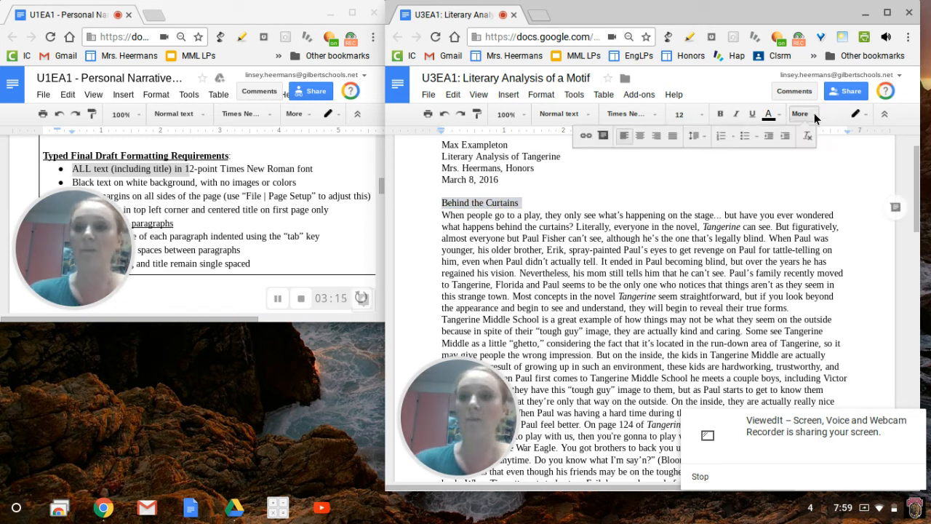
left_click(640, 137)
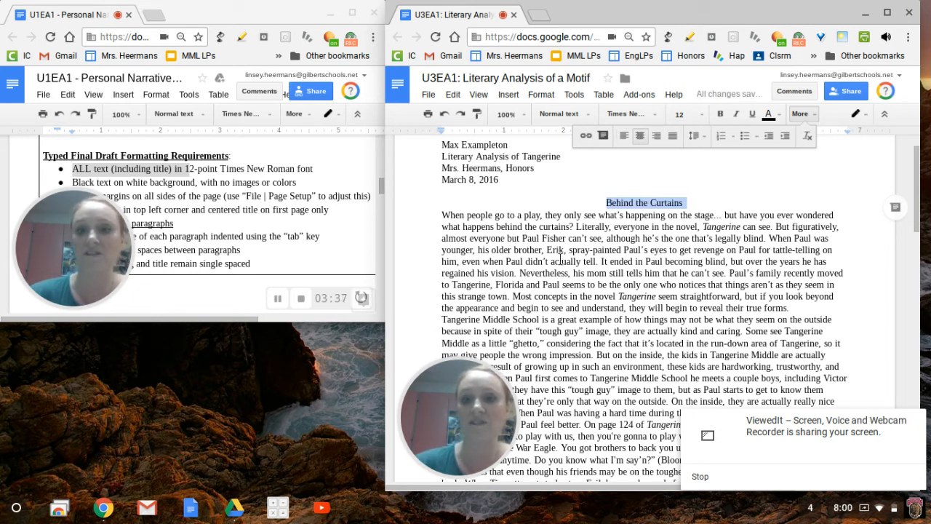
left_click(560, 258)
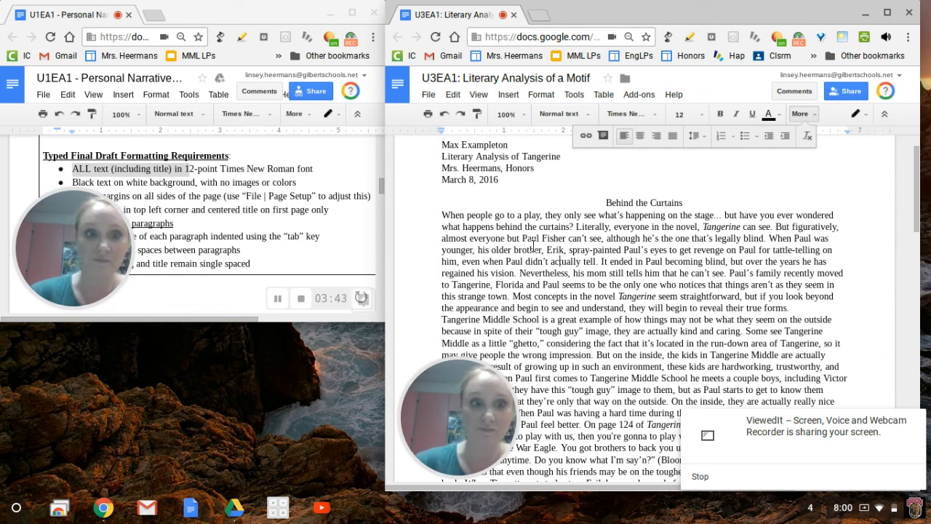
Step: Indent the first line of the opening body paragraph, beginning "When people go to a play", by one tab stop
left_click(442, 215)
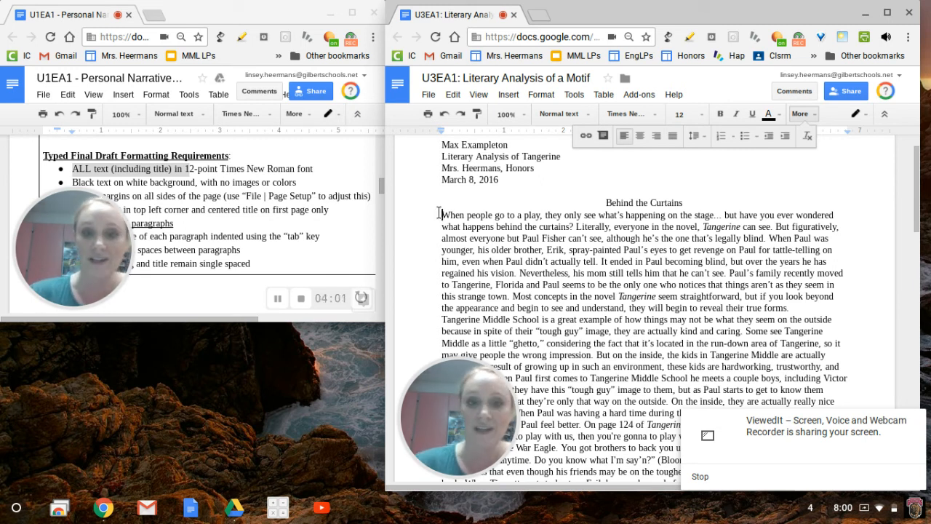
key("Tab")
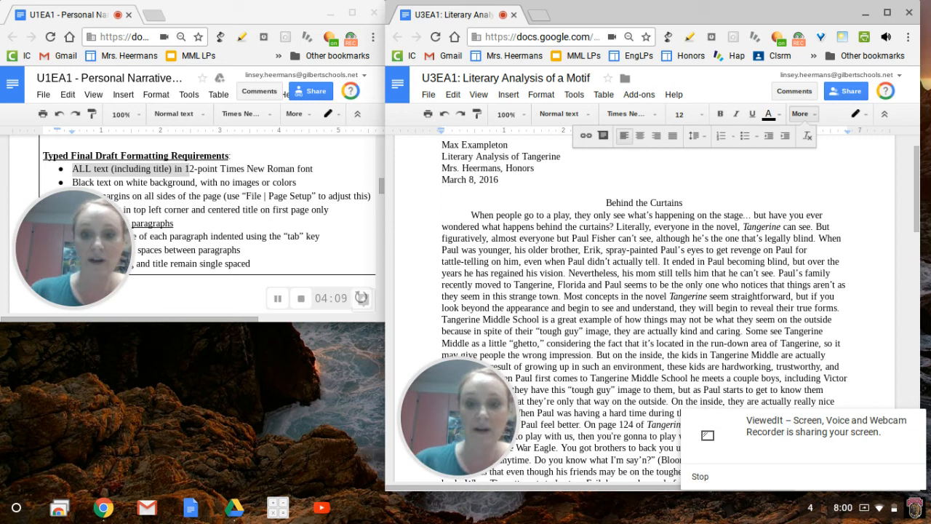
key("Tab")
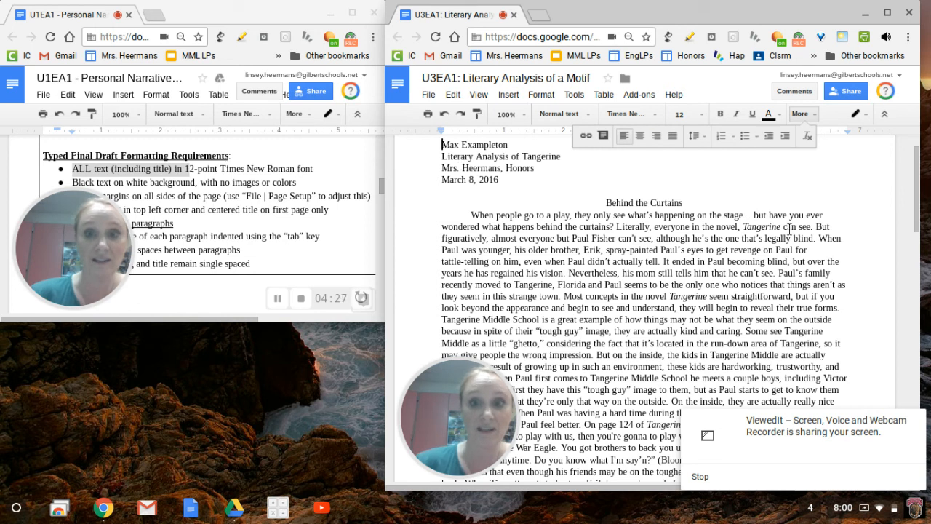
left_click(656, 200)
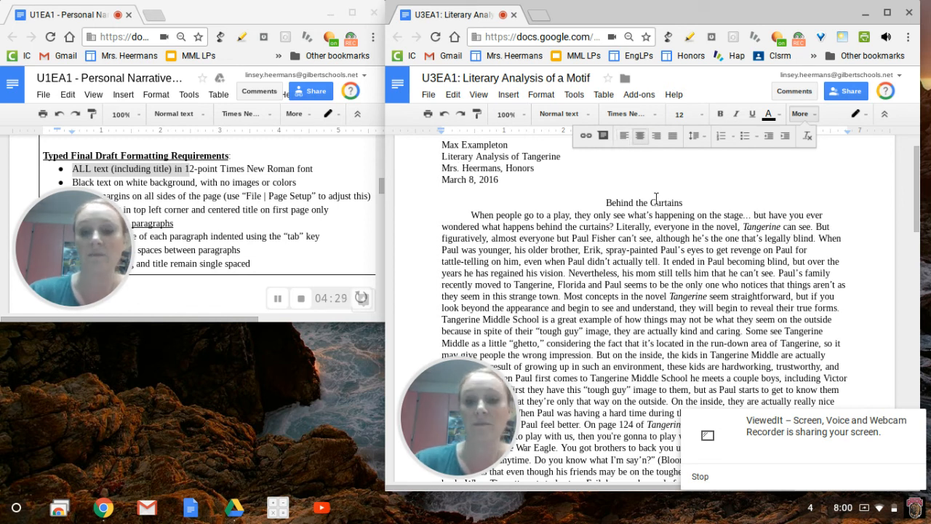
left_click(470, 212)
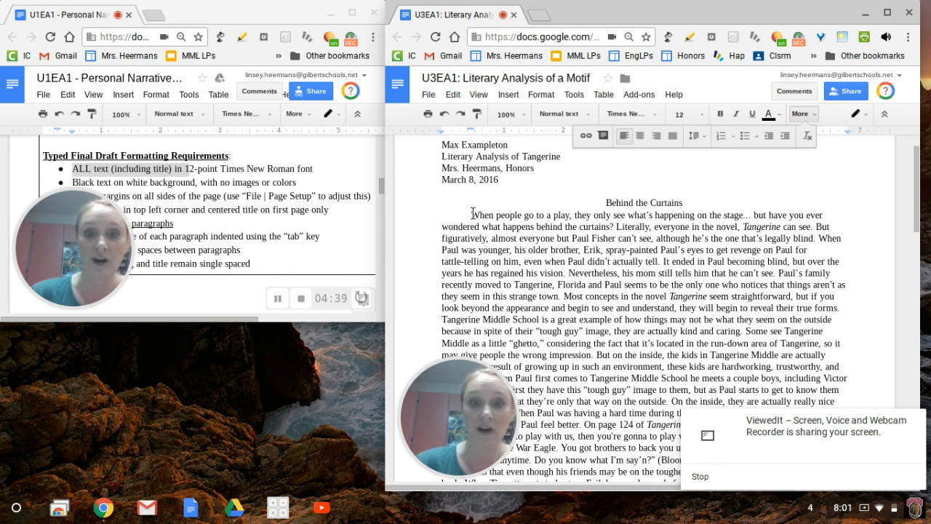
Step: Set double line spacing for the essay's body paragraphs, starting at "When people go to a play", excluding the heading and title
left_click_drag(472, 214, 651, 507)
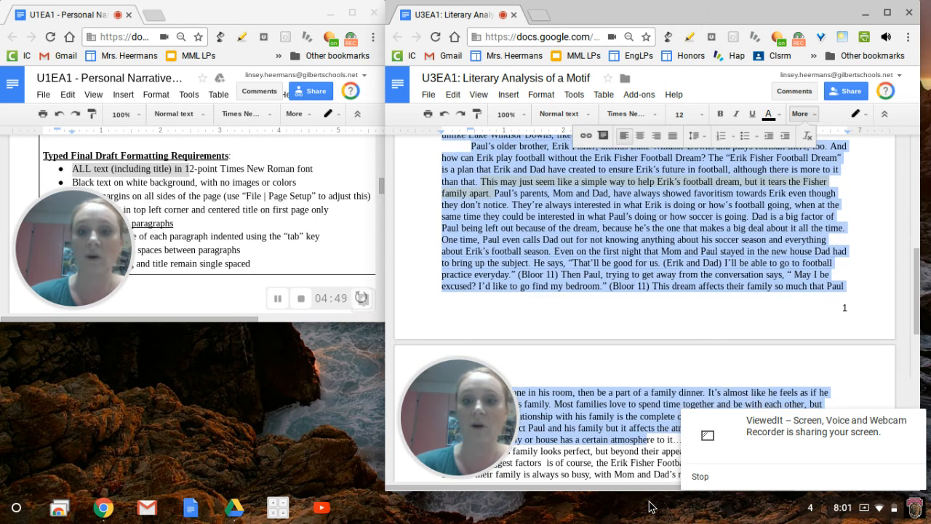
scroll(657, 374, "up", 3)
scroll(654, 373, "up", 3)
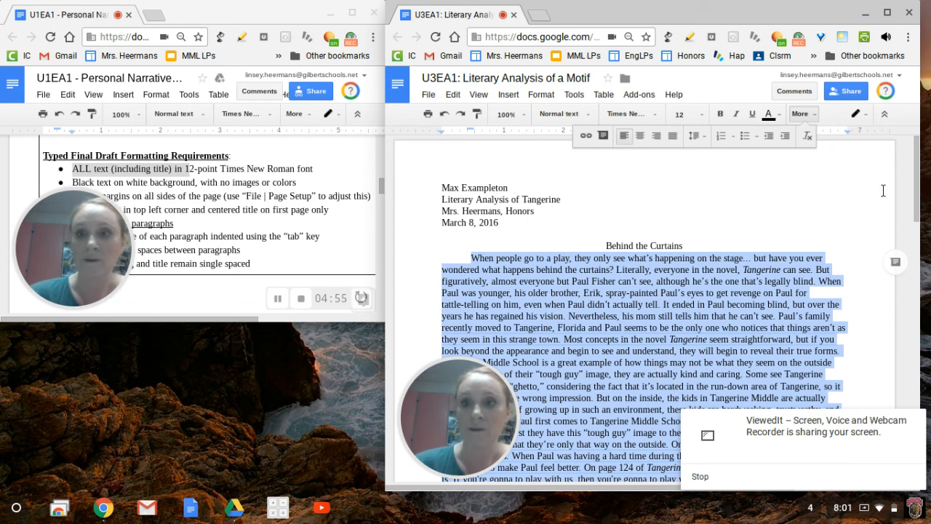
left_click(811, 119)
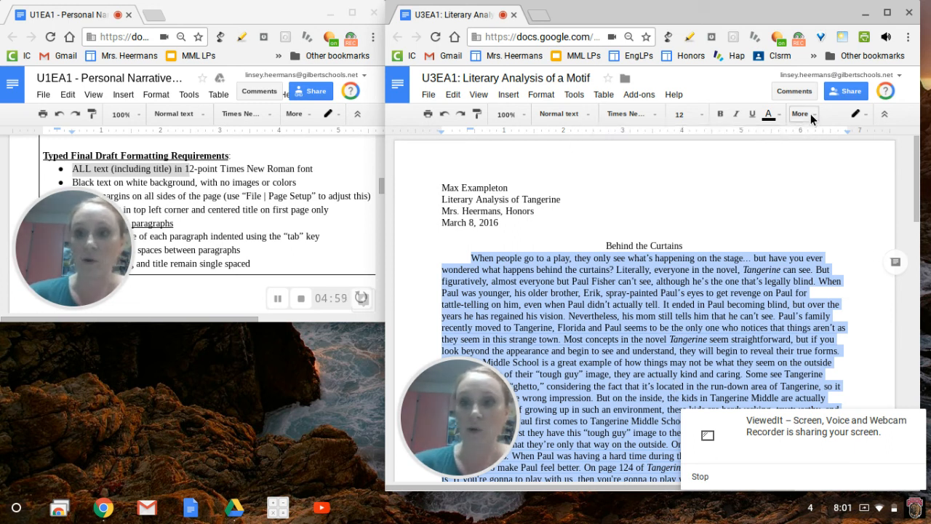
left_click(810, 114)
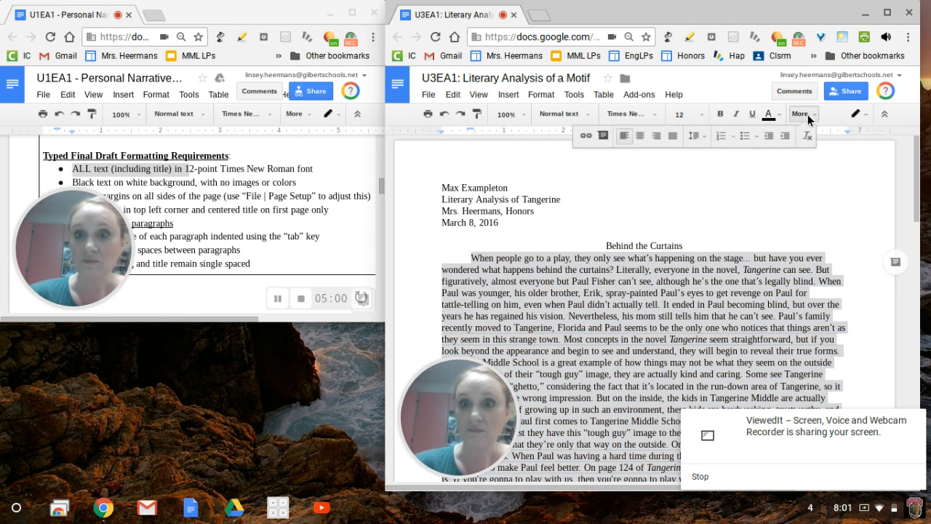
left_click(695, 136)
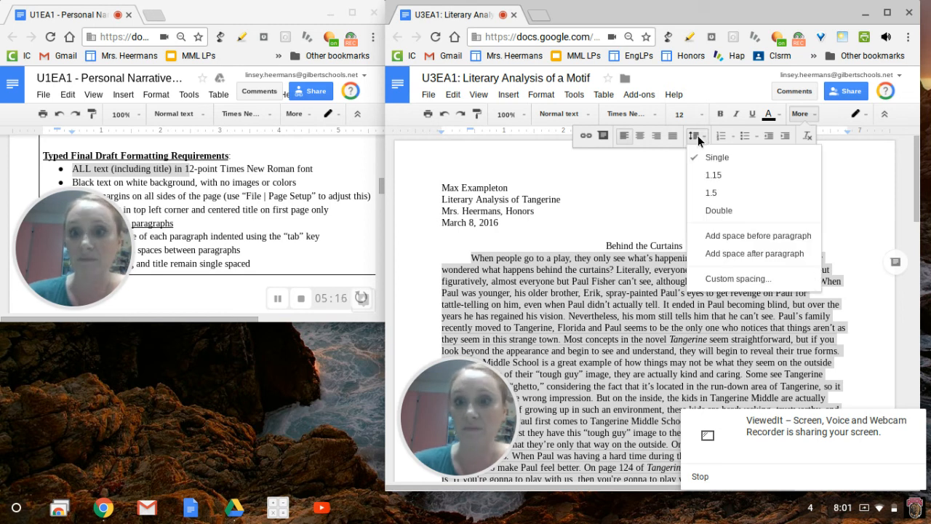
left_click(720, 211)
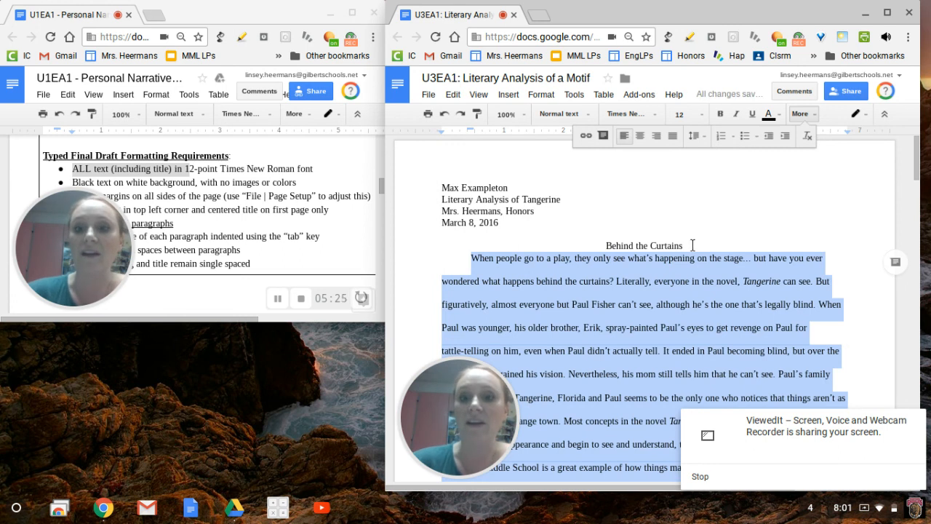
left_click(661, 266)
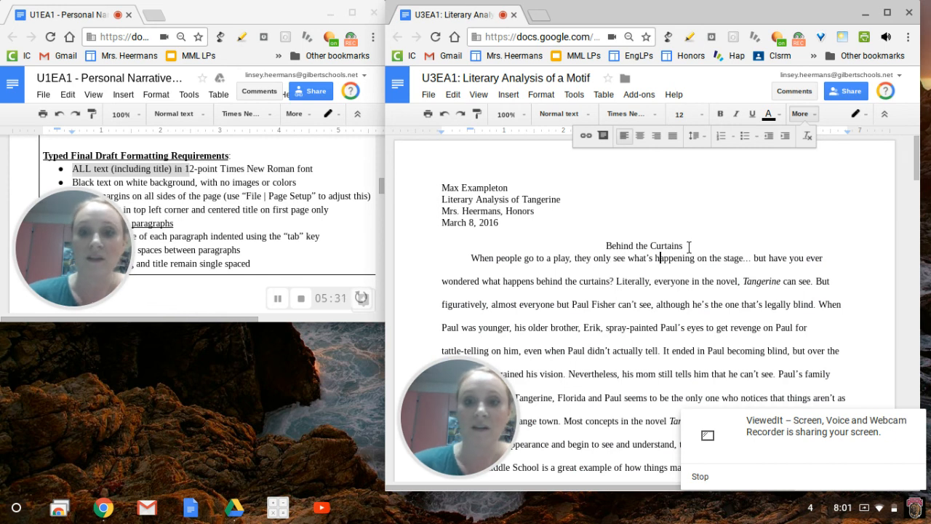
Step: Insert a blank line between the title "Behind the Curtains" and the first body paragraph
left_click(688, 247)
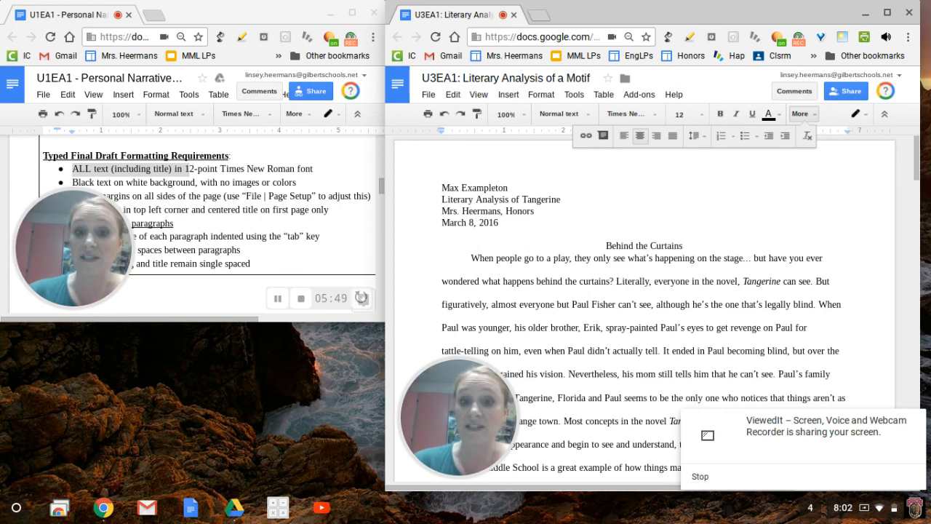
key("Return")
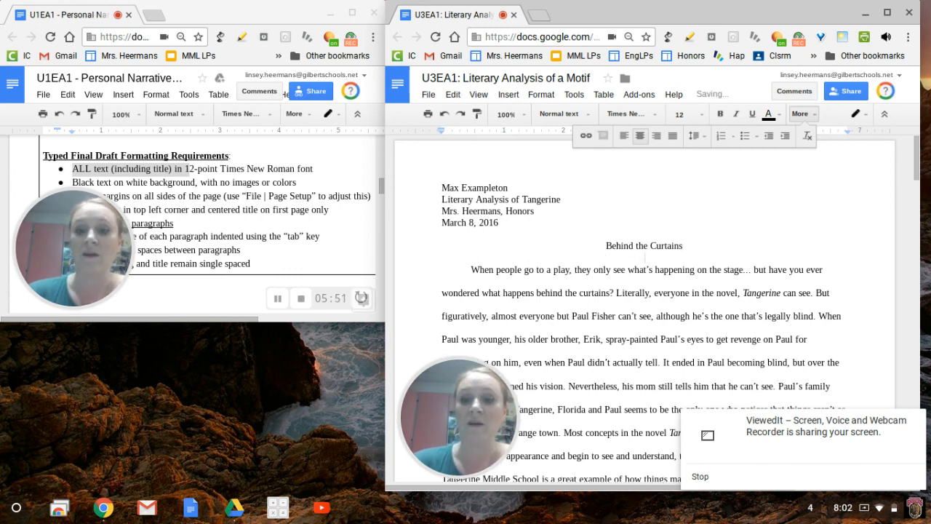
Step: Try an extra blank line between the first and second body paragraphs and remove it again
scroll(644, 309, "down", 3)
scroll(644, 306, "down", 6)
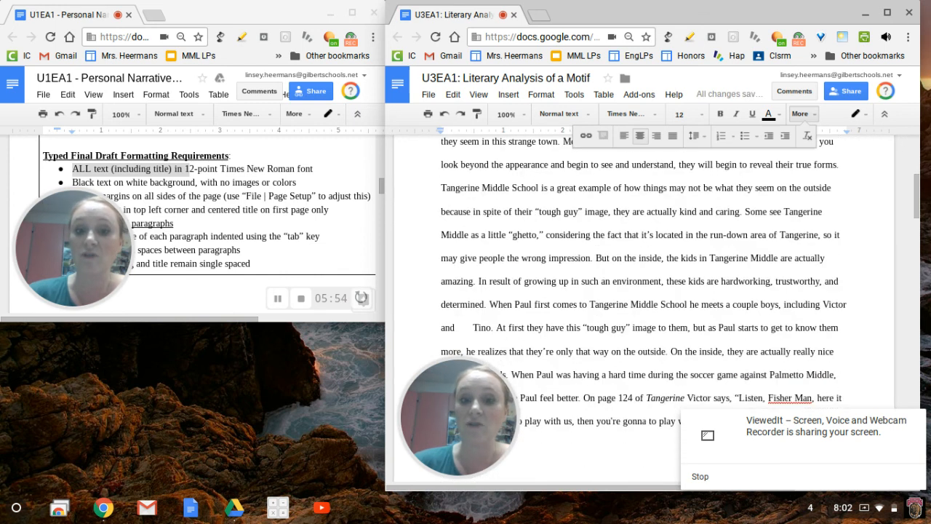
scroll(644, 306, "down", 4)
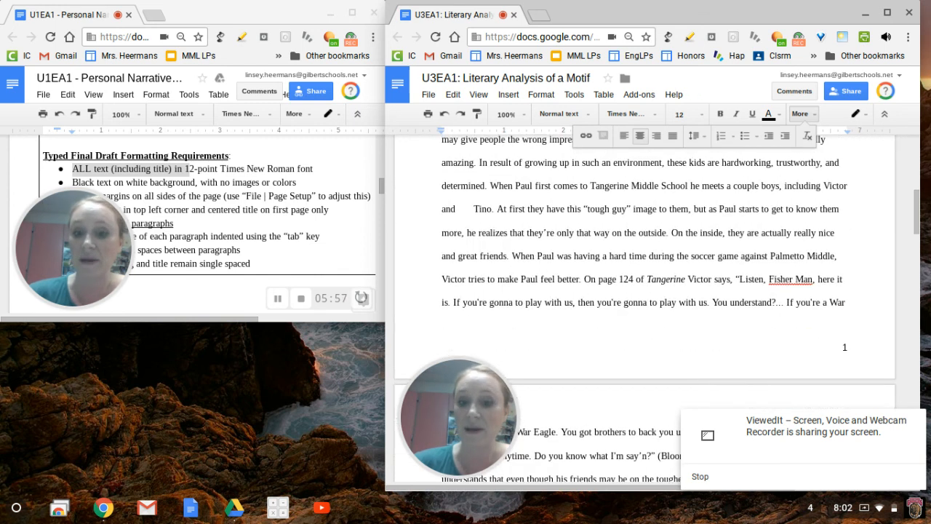
scroll(644, 309, "down", 7)
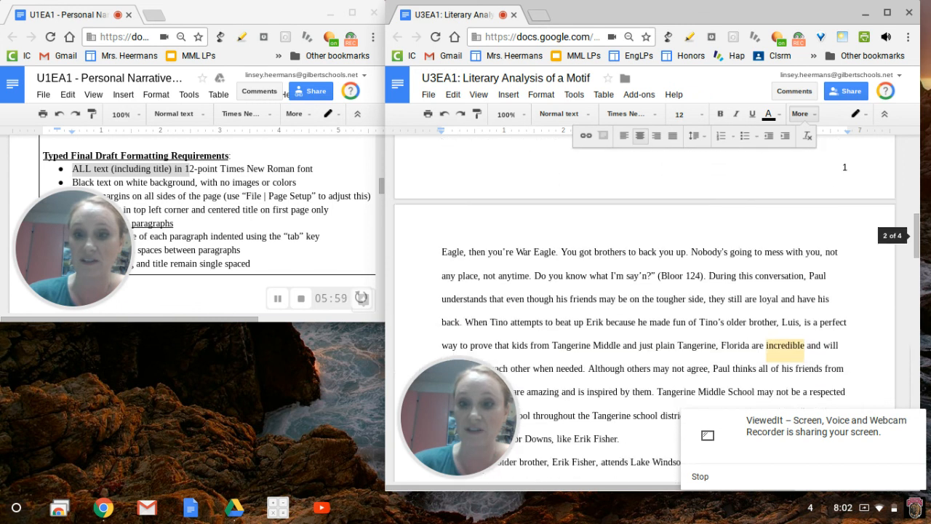
scroll(632, 284, "down", 3)
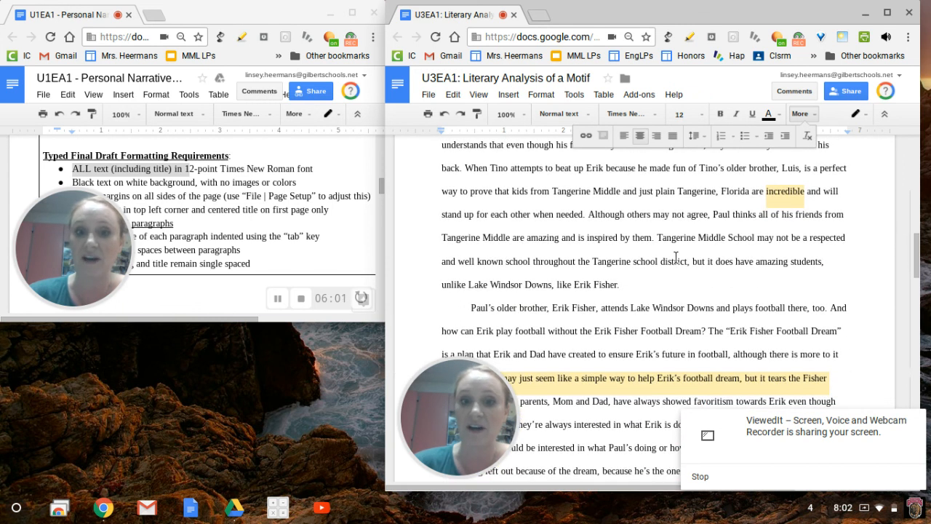
left_click(625, 284)
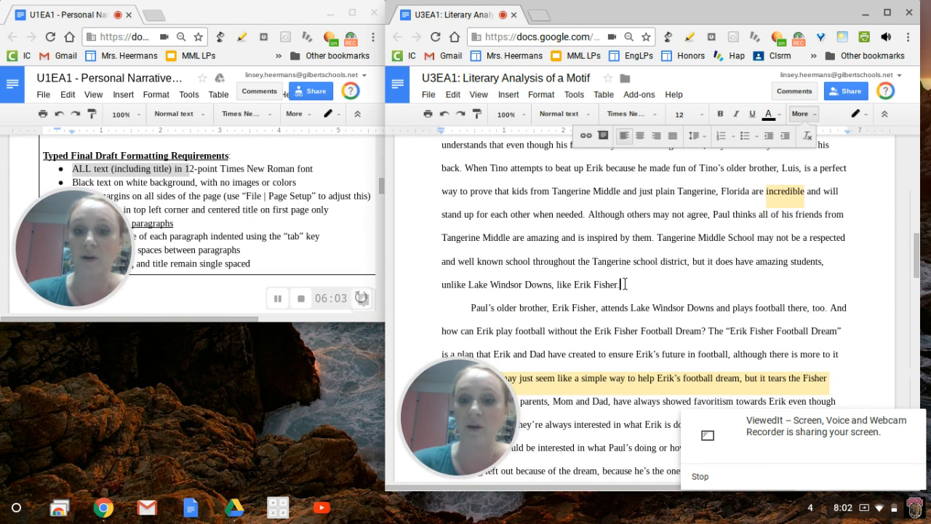
left_click(469, 306)
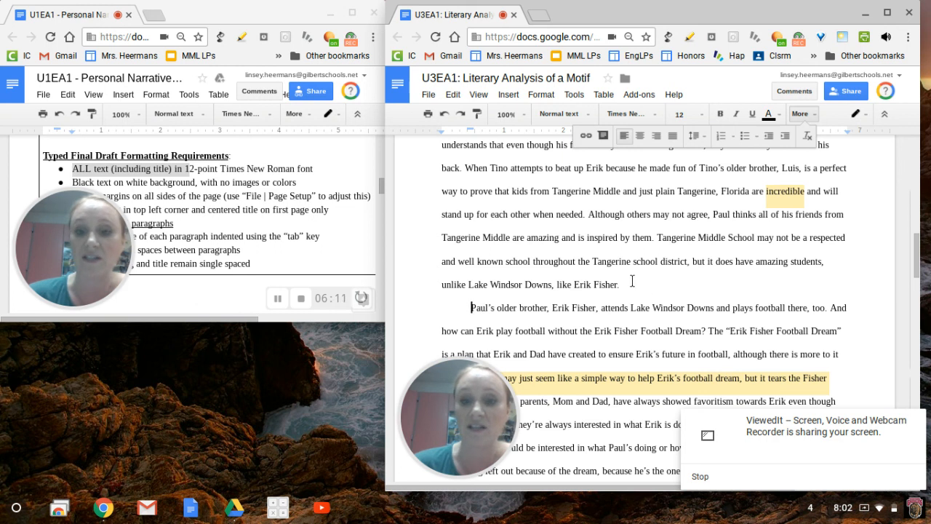
key("Left")
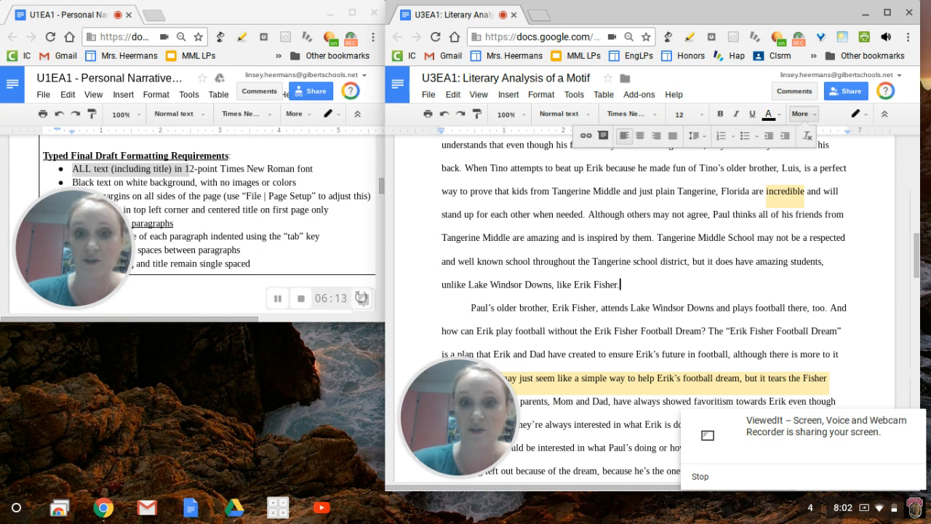
key("Return")
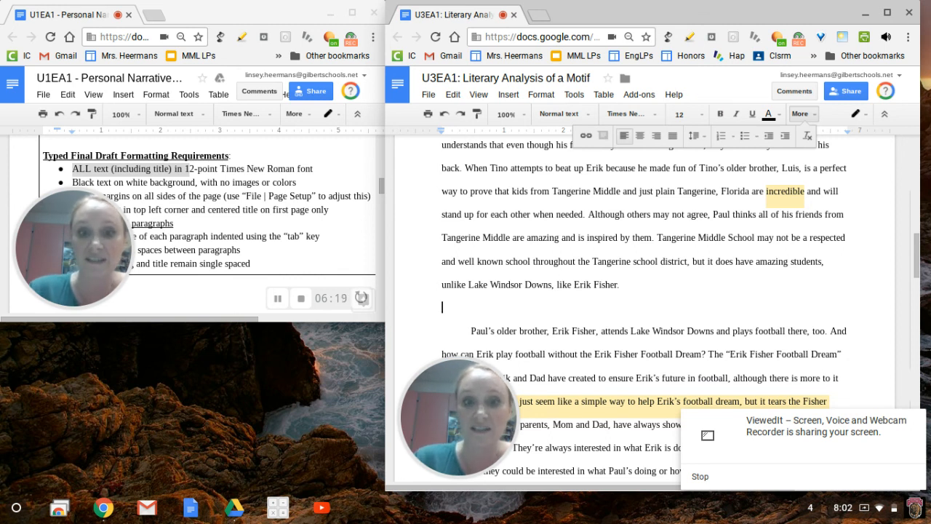
key("BackSpace")
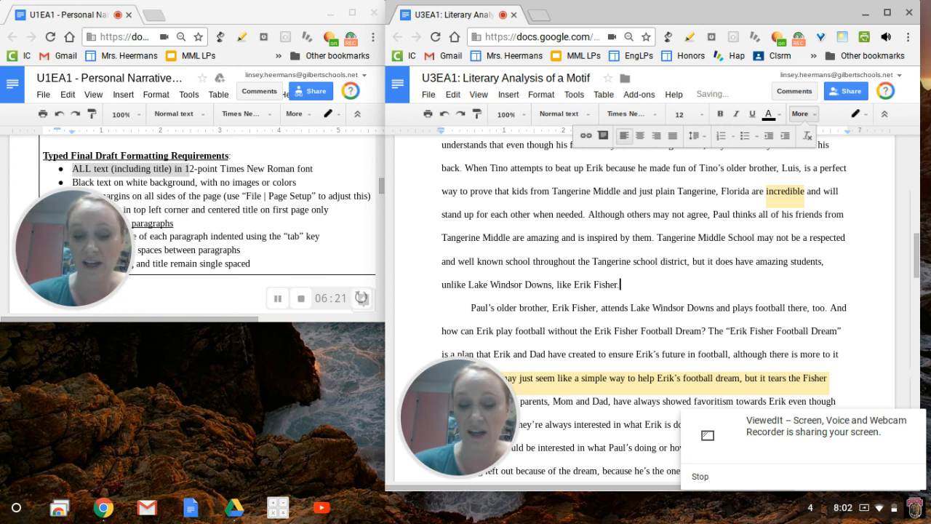